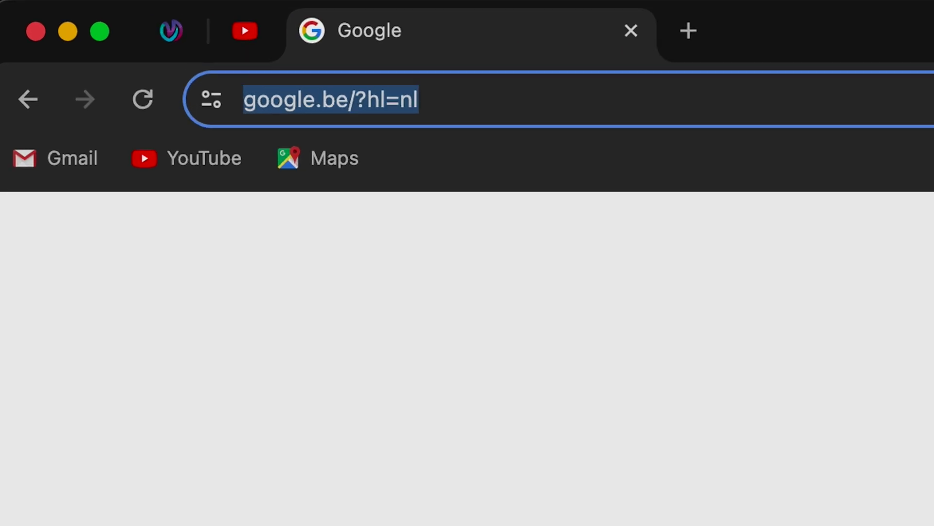
Go to vuemotion.ai/motioniq and sign in with the emailed 6-digit PIN
text(https://www.vuemotion.ai/motioniq)
key(Return)
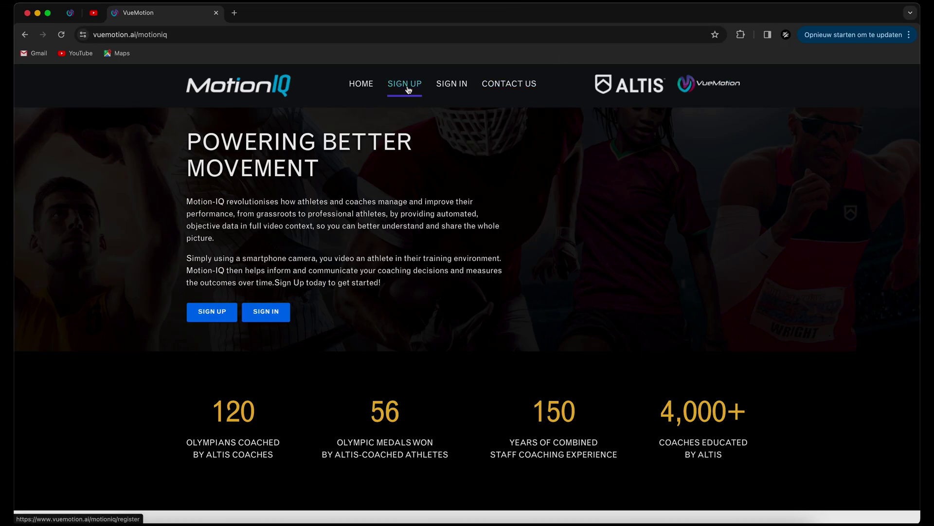
click(408, 89)
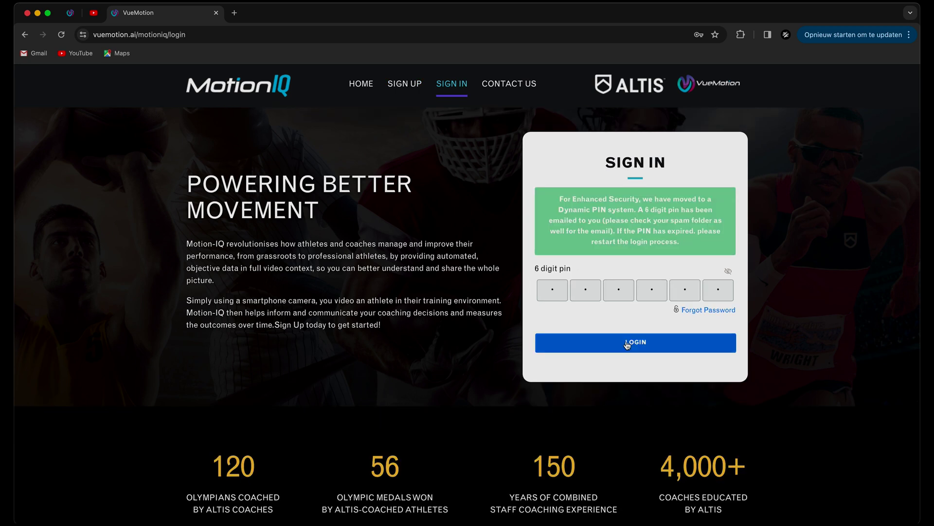
click(628, 342)
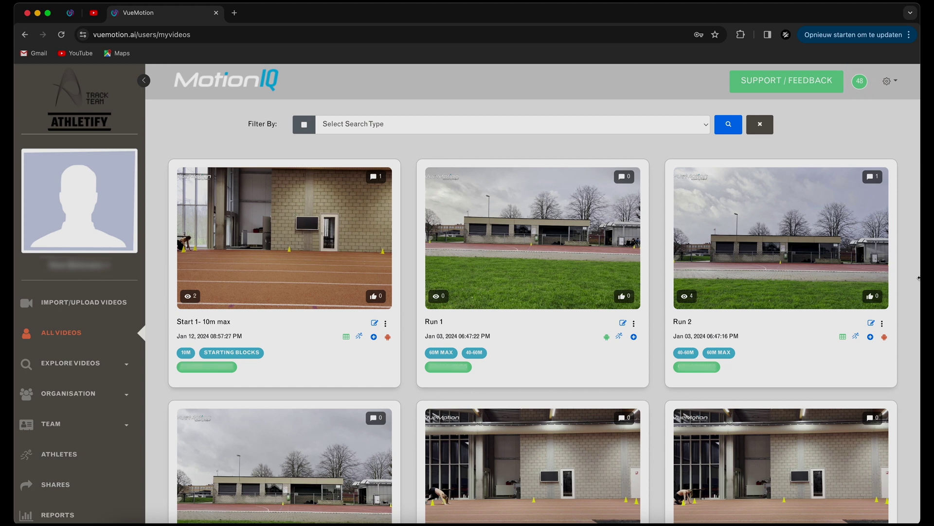
Check the account and playback speed menus, then replay the sprint start's skeleton analysis video
click(894, 86)
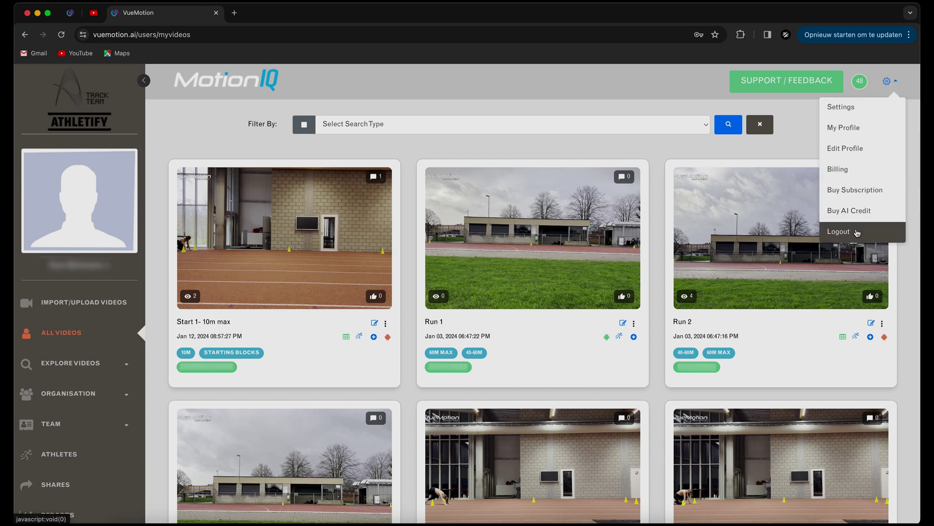
click(914, 85)
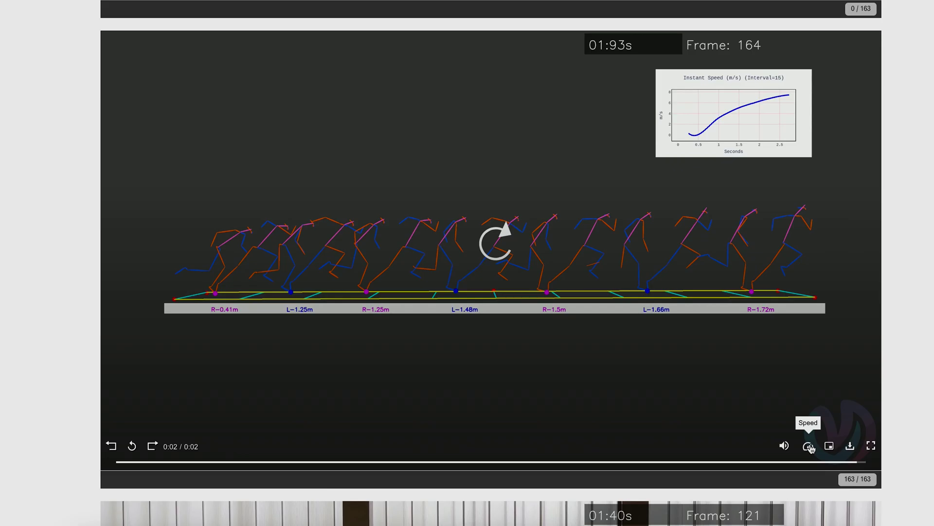
click(808, 445)
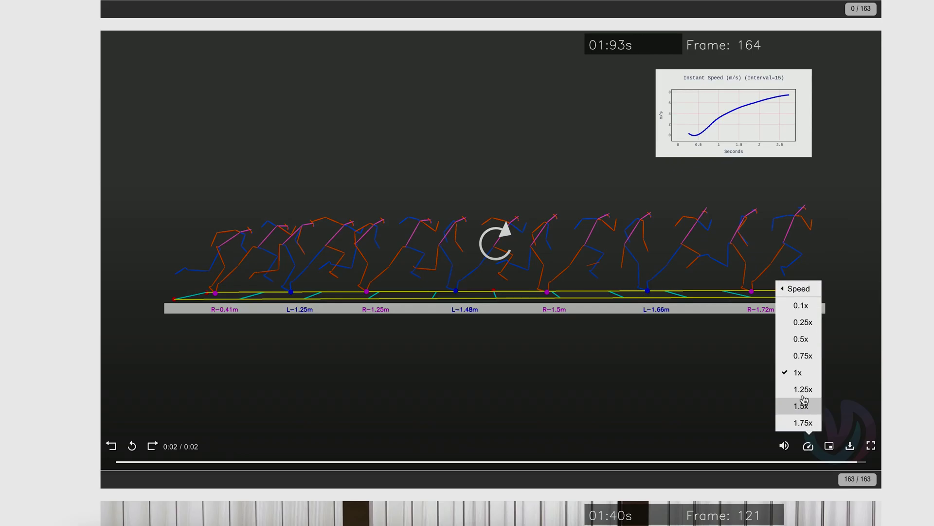
click(806, 324)
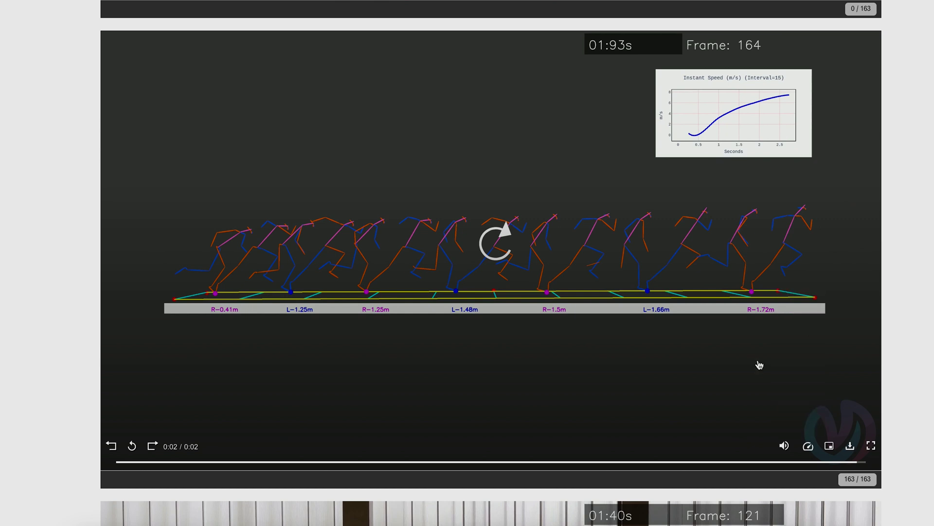
click(508, 254)
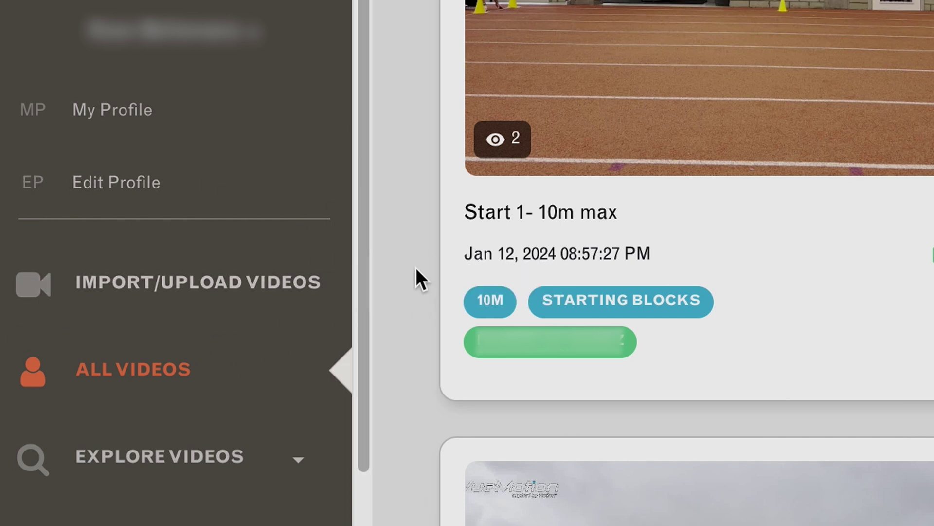
Upload the clip IMG_0834 kopie.MOV and return to the All Videos grid
click(185, 292)
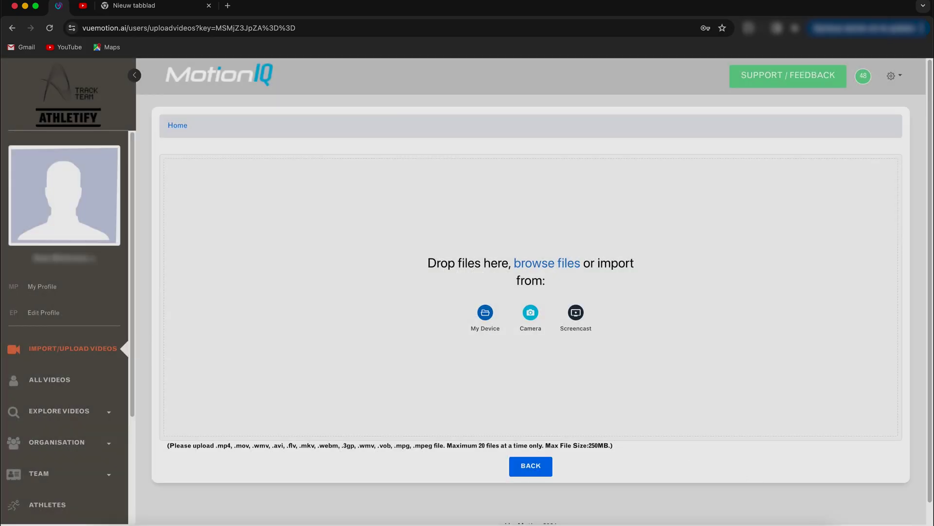
drag(591, 325, 495, 274)
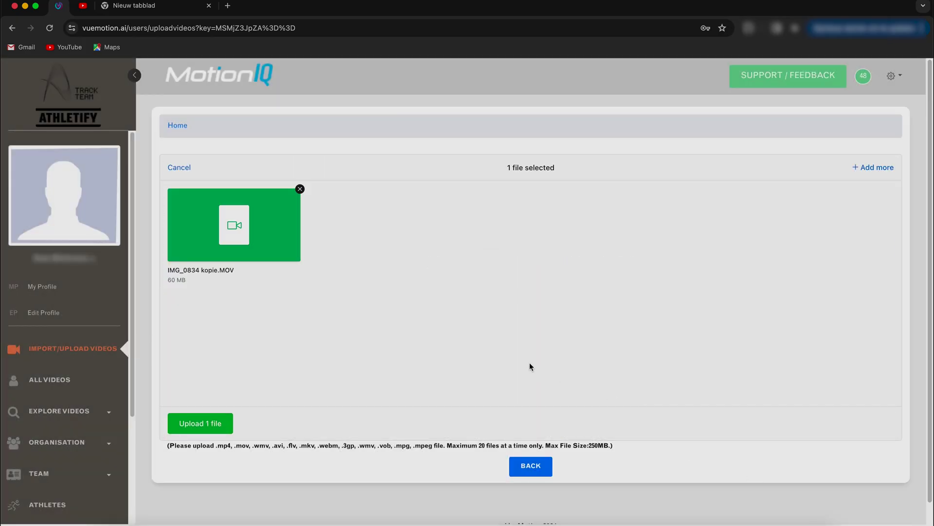
click(221, 422)
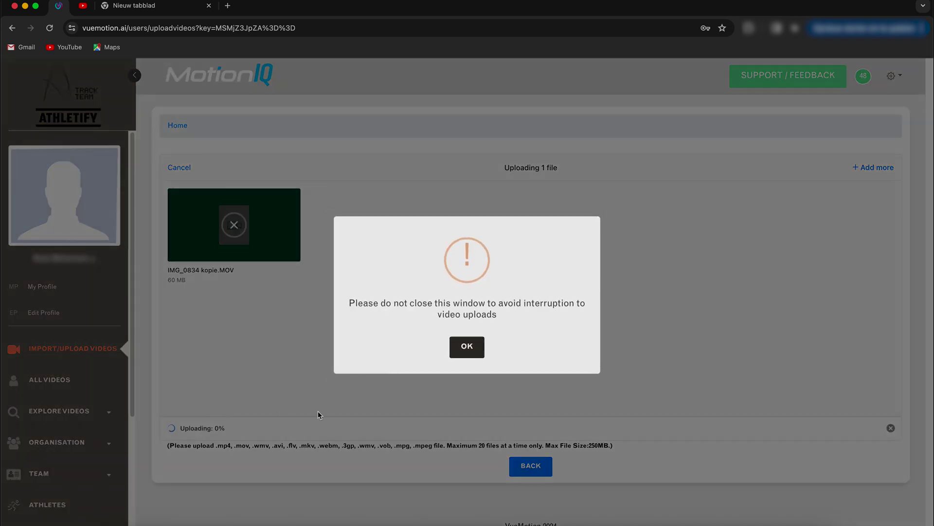
click(462, 346)
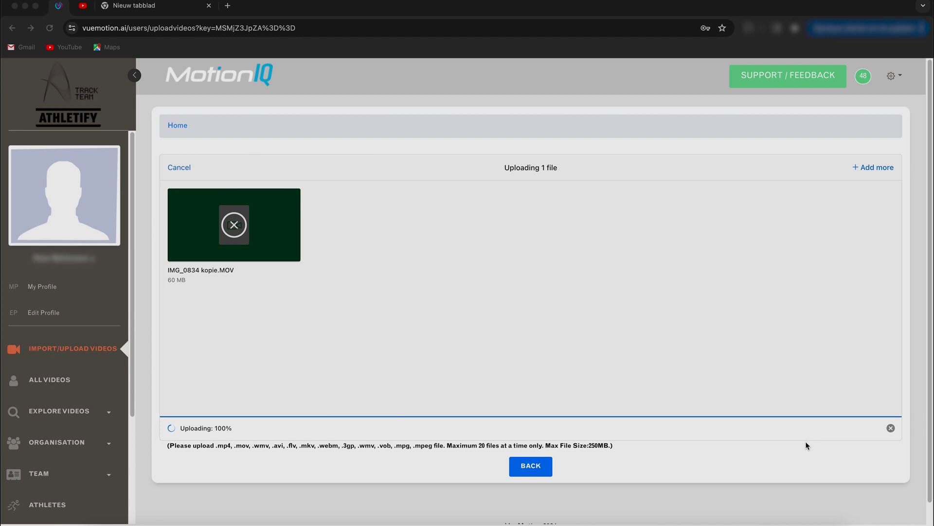
click(895, 429)
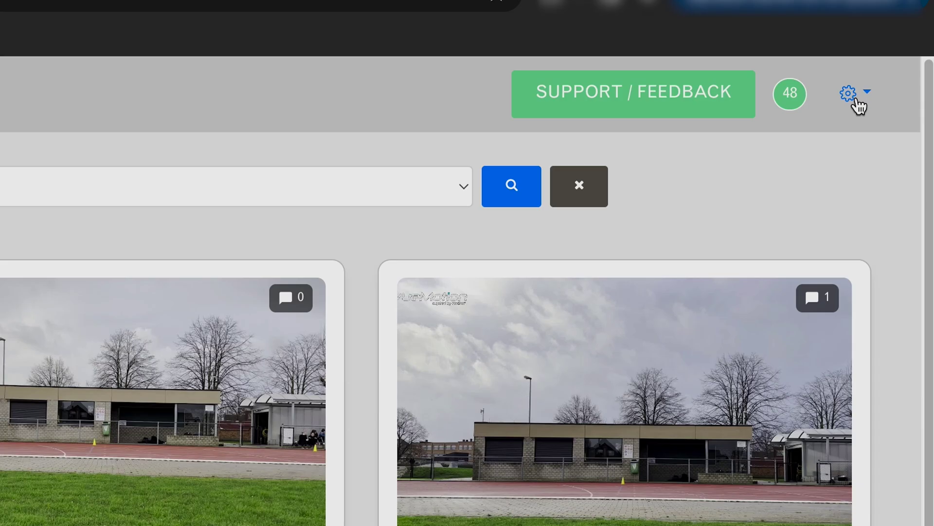
Open the Buy AI Credit page from the gear menu
click(892, 76)
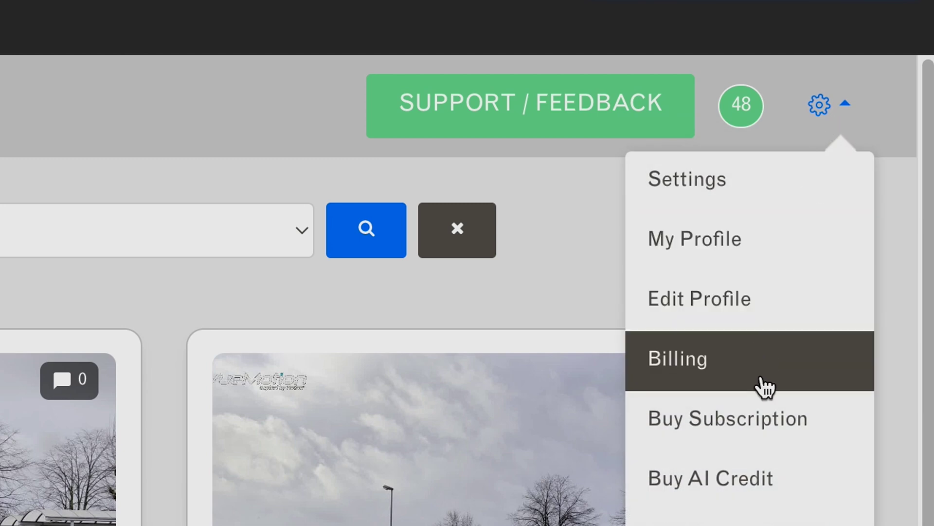
click(742, 484)
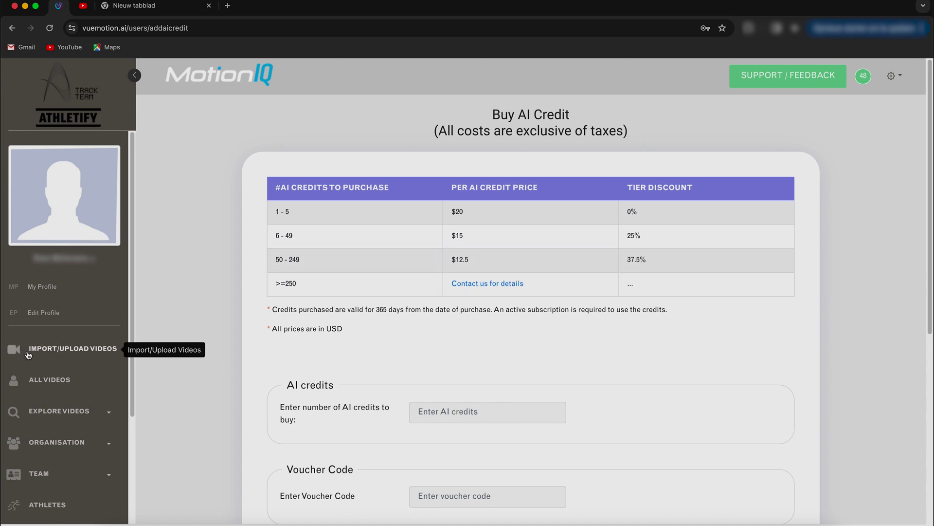
Visit All Videos and the team overview's Add New Team, then open the Athletes list
click(42, 385)
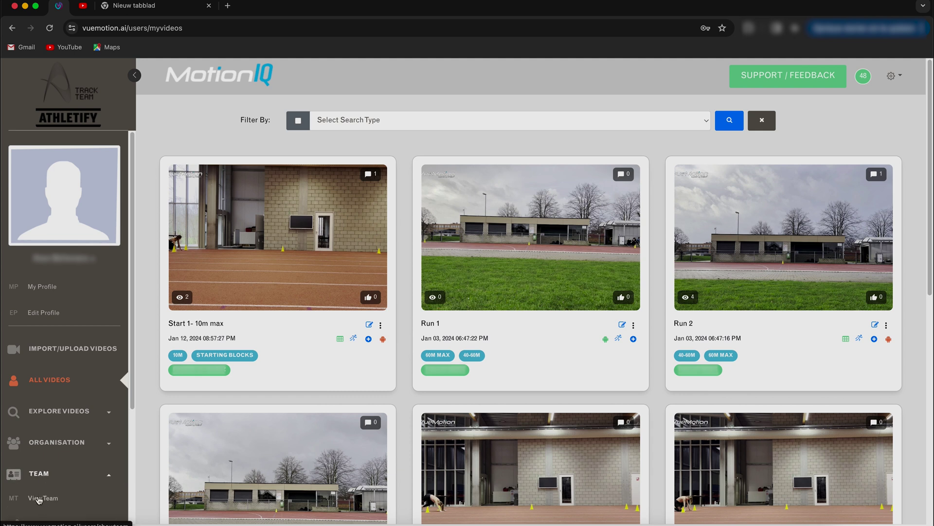
click(39, 499)
click(559, 146)
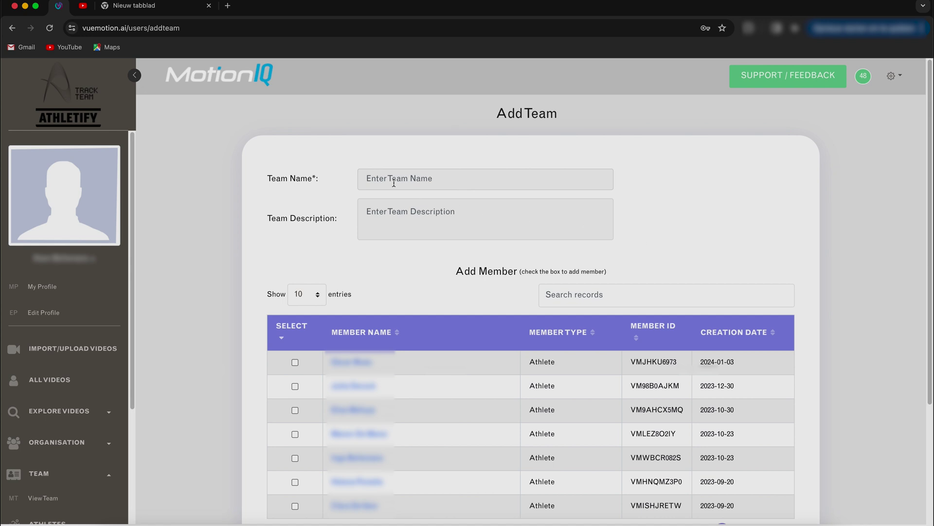
scroll(44, 474, down, 2)
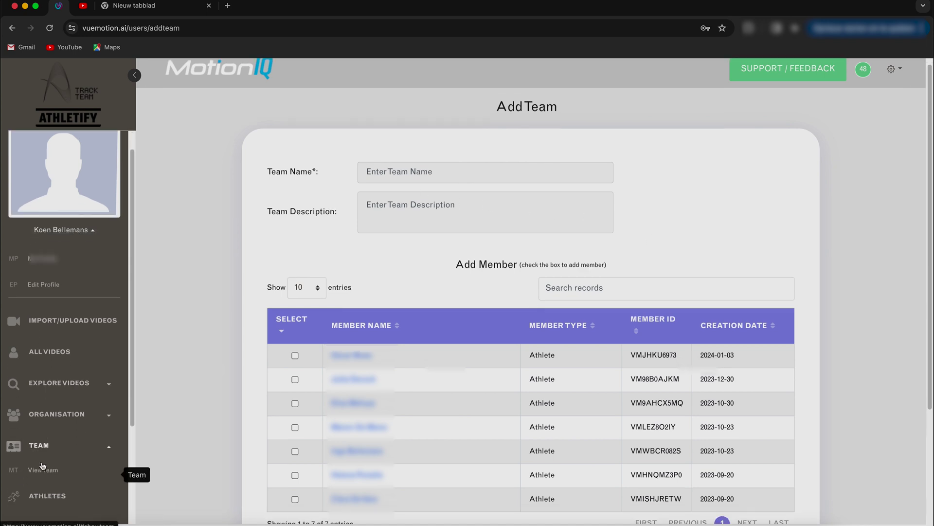
click(44, 479)
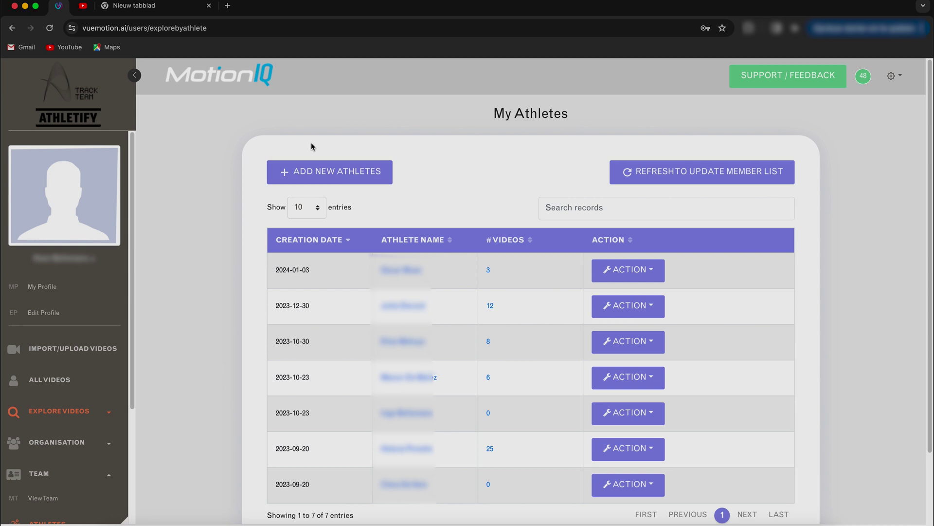
Browse the Add New Athletes member form, then return to All Videos
click(369, 168)
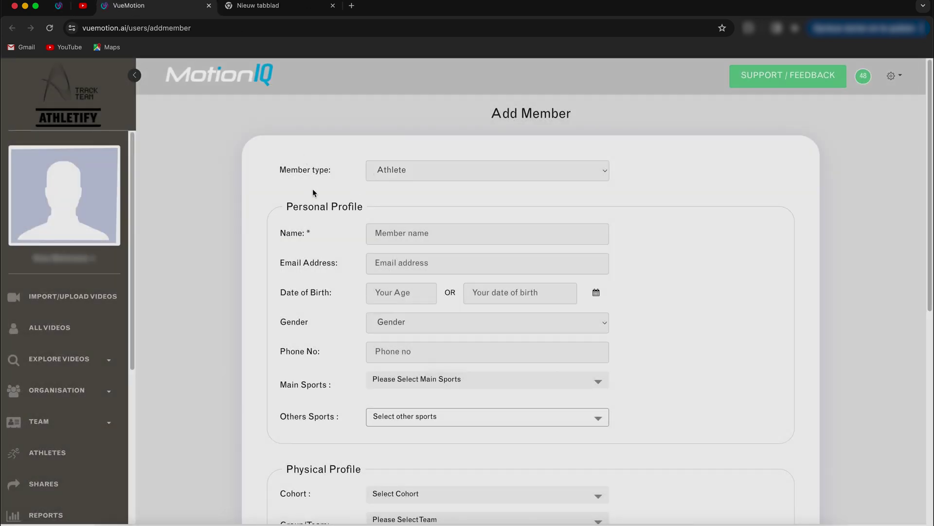
scroll(313, 193, down, 3)
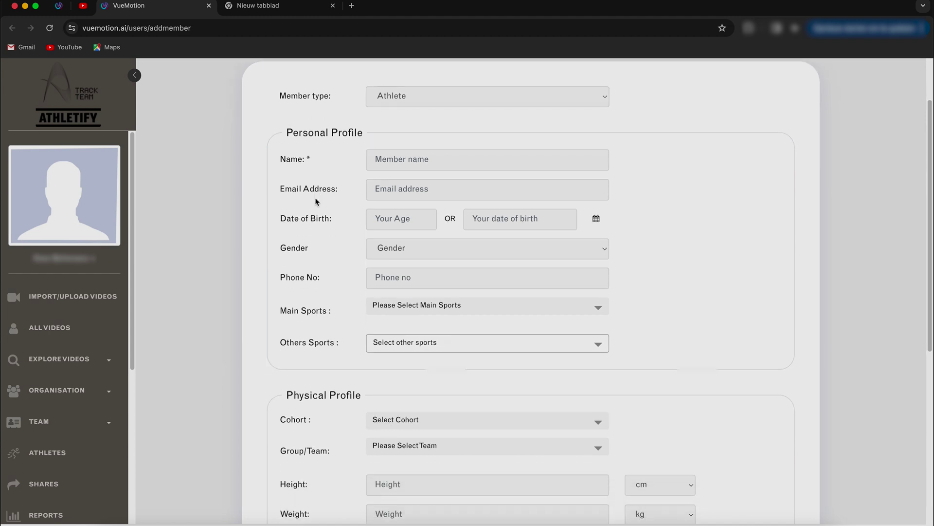
scroll(316, 201, down, 4)
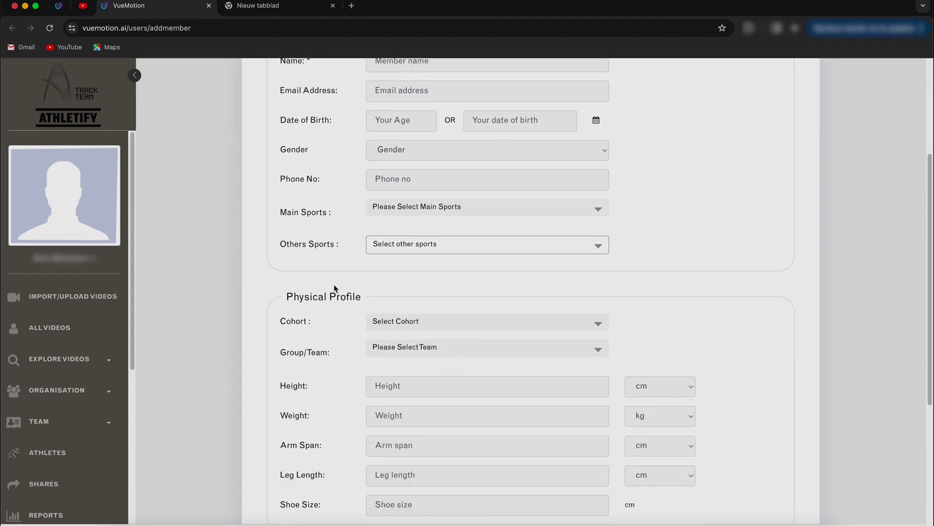
scroll(334, 287, down, 8)
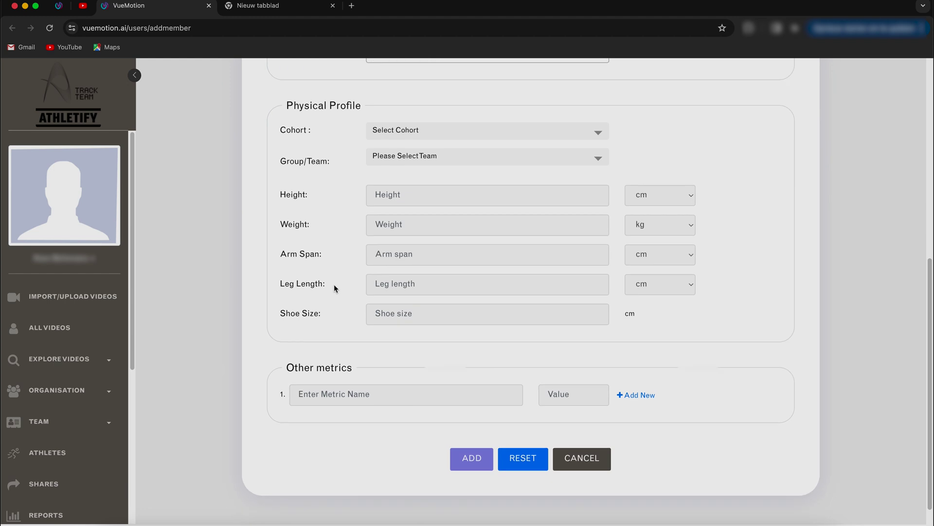
click(33, 326)
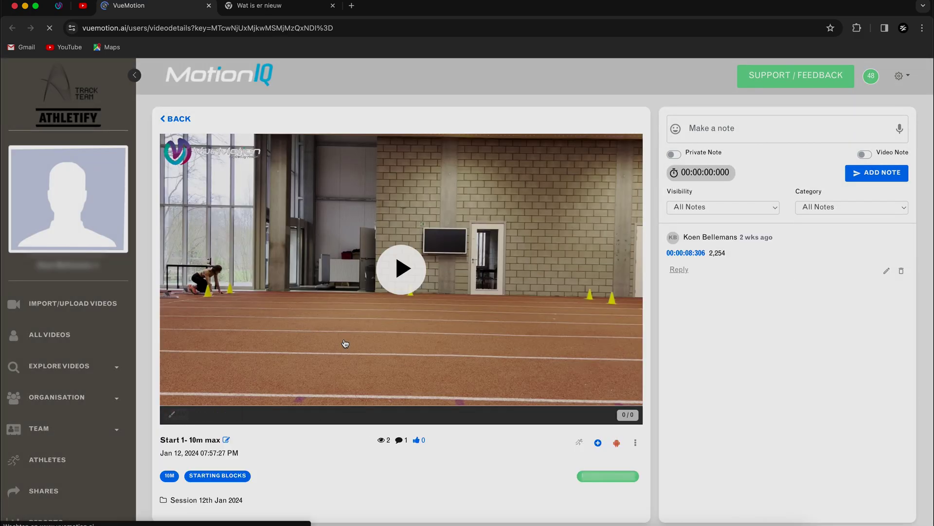
Pause the Start 1- 10m max clip at 0:03 and scroll to its Results section
scroll(427, 444, down, 3)
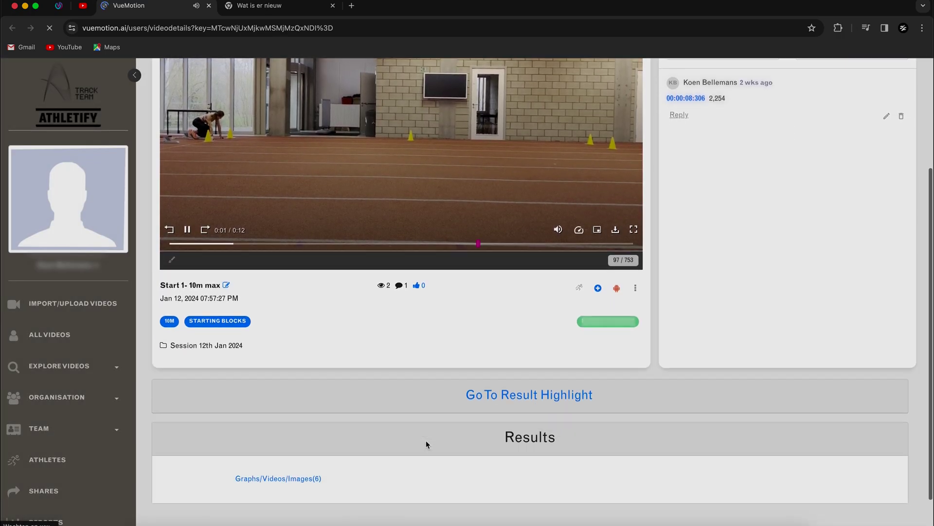
click(187, 217)
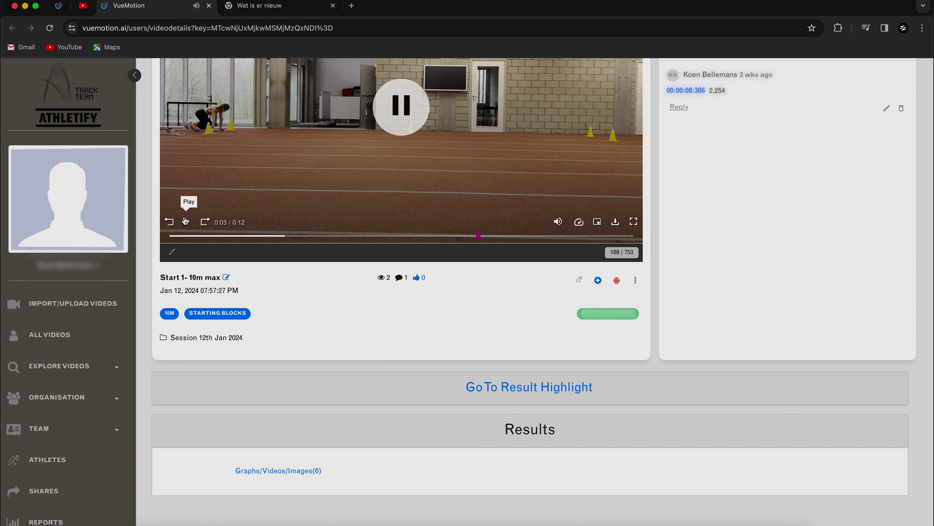
scroll(322, 344, down, 1)
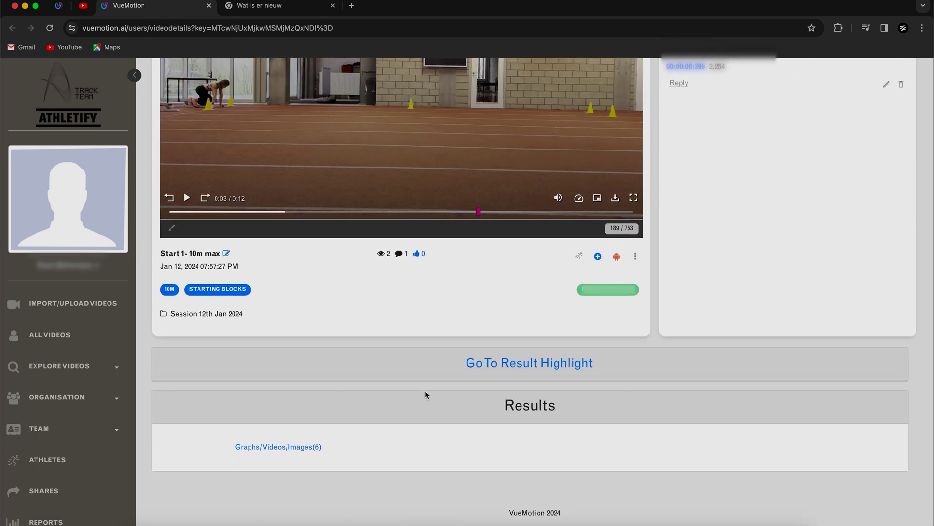
Open the run's Result Highlight and scroll through its metrics, including the 2.02 s 10m time
click(500, 365)
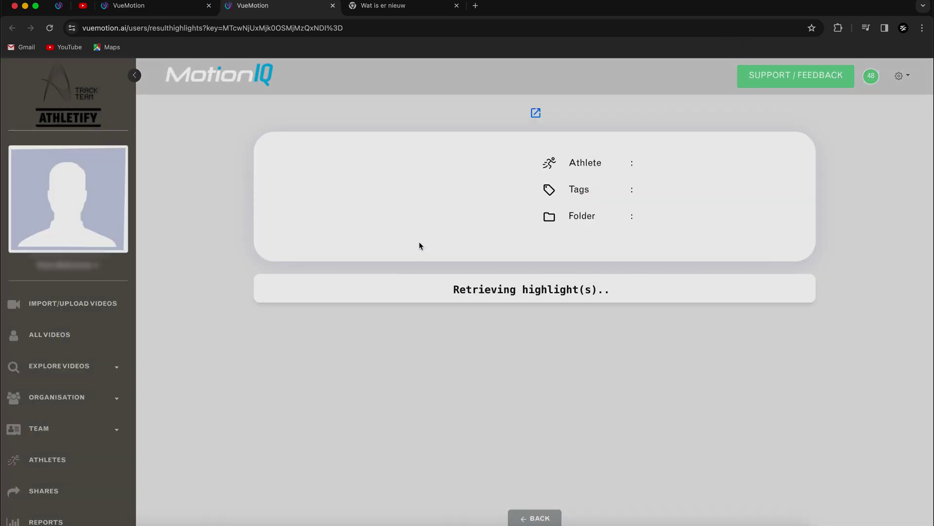
scroll(419, 242, down, 3)
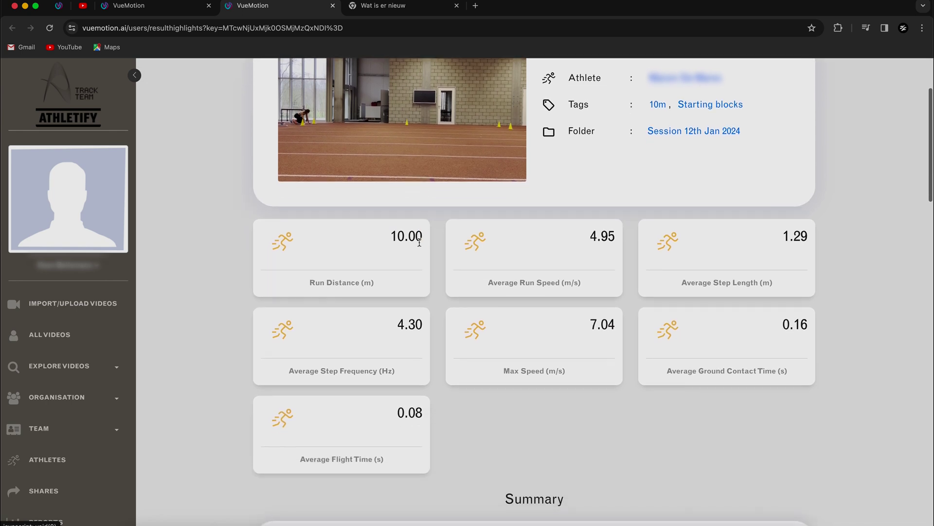
scroll(419, 242, down, 3)
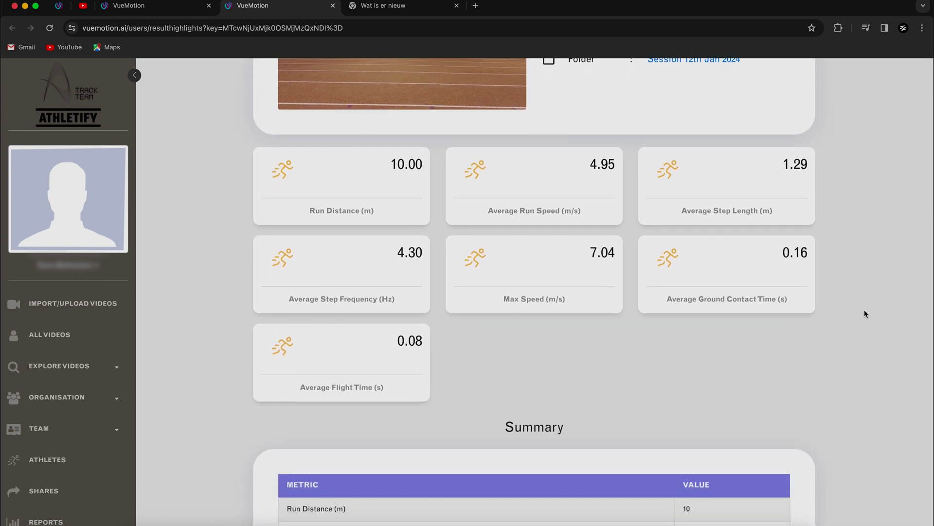
scroll(864, 311, down, 2)
scroll(864, 310, down, 1)
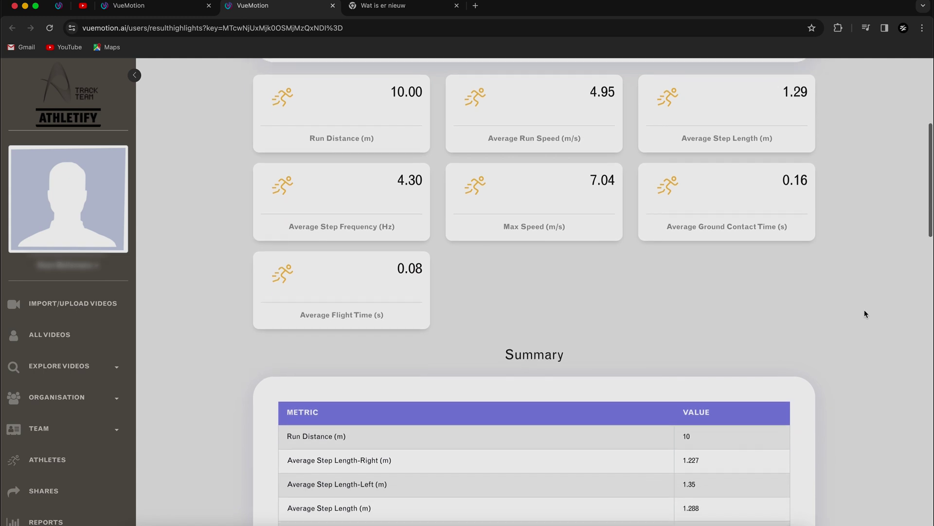
scroll(865, 311, down, 8)
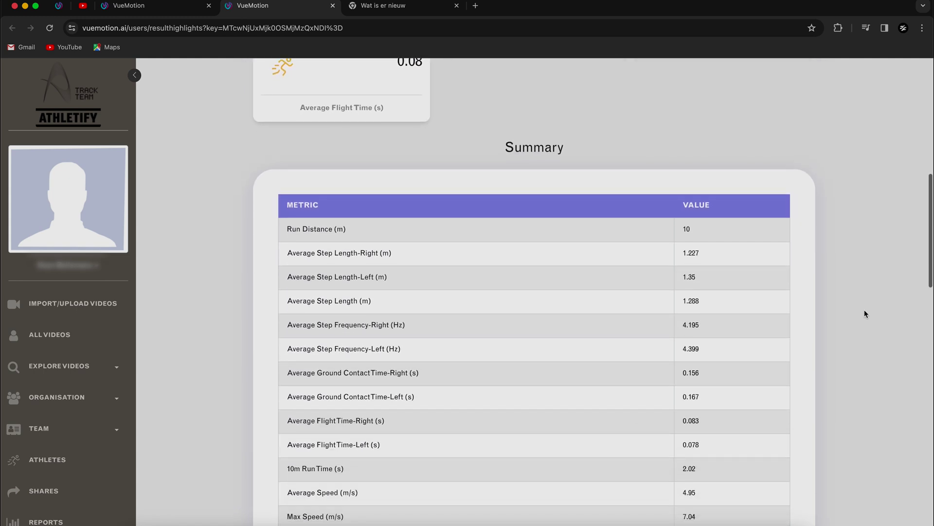
Scroll through the step-metric tables and charts, then return to the video details page
scroll(865, 313, down, 4)
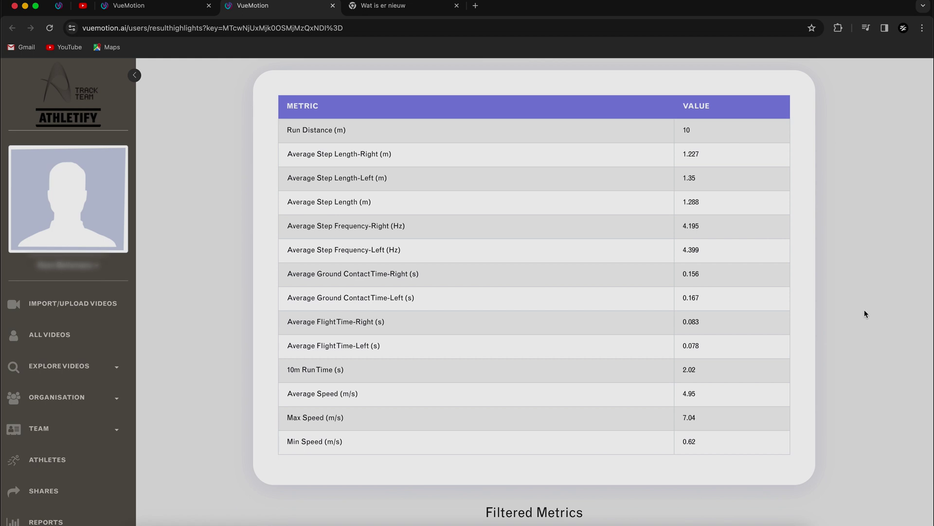
scroll(865, 314, down, 16)
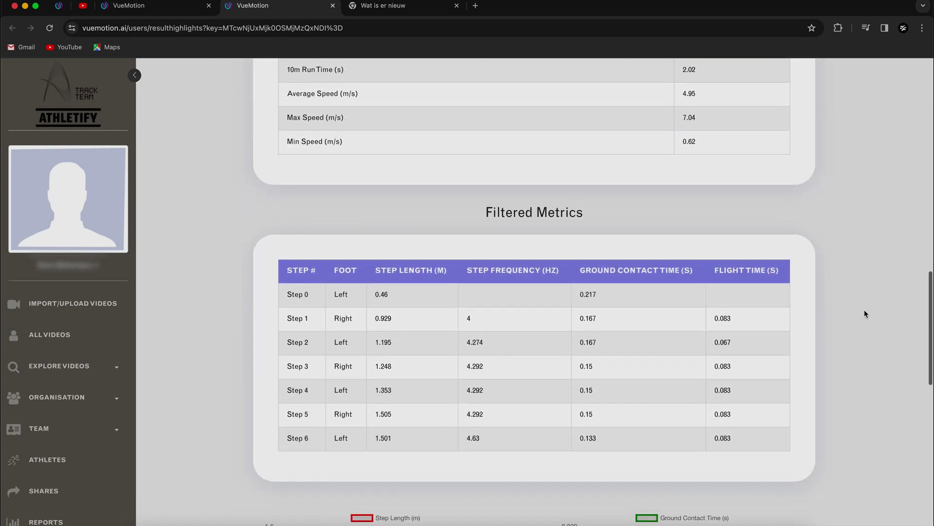
scroll(865, 311, down, 6)
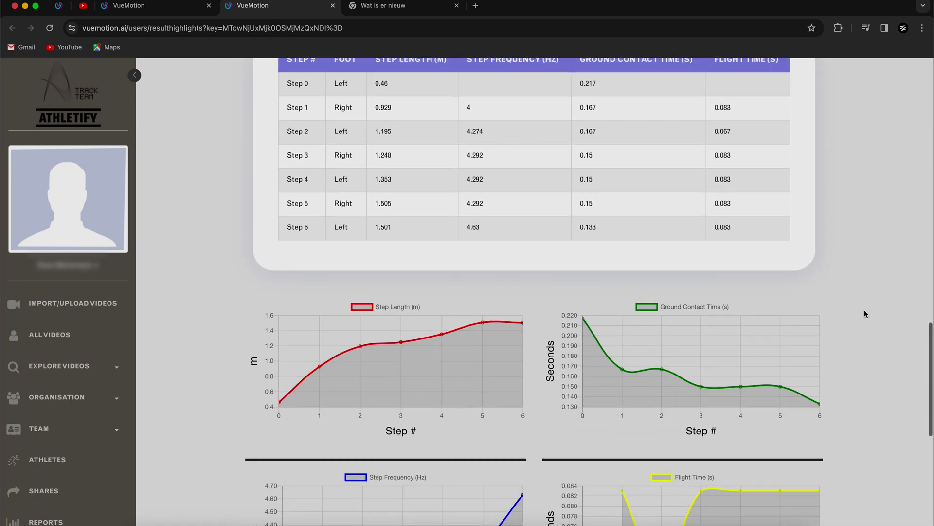
scroll(865, 314, down, 11)
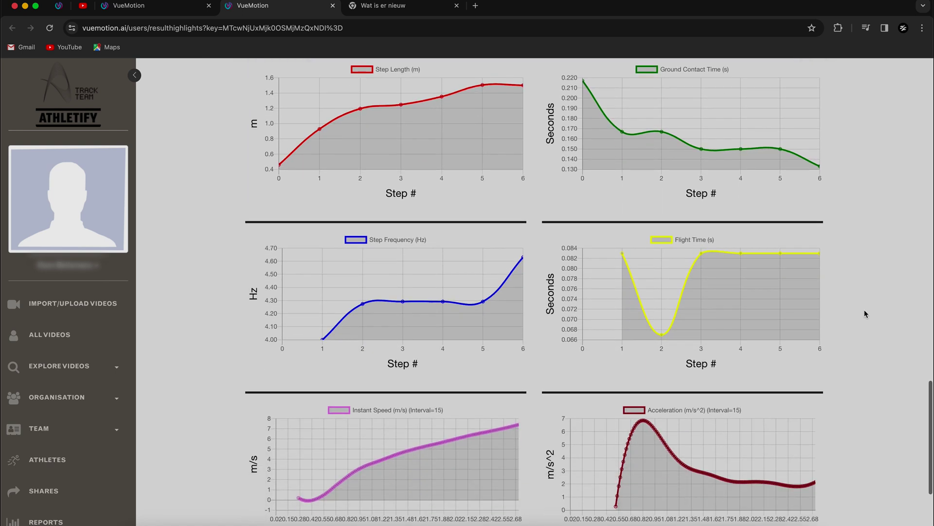
scroll(864, 311, down, 1)
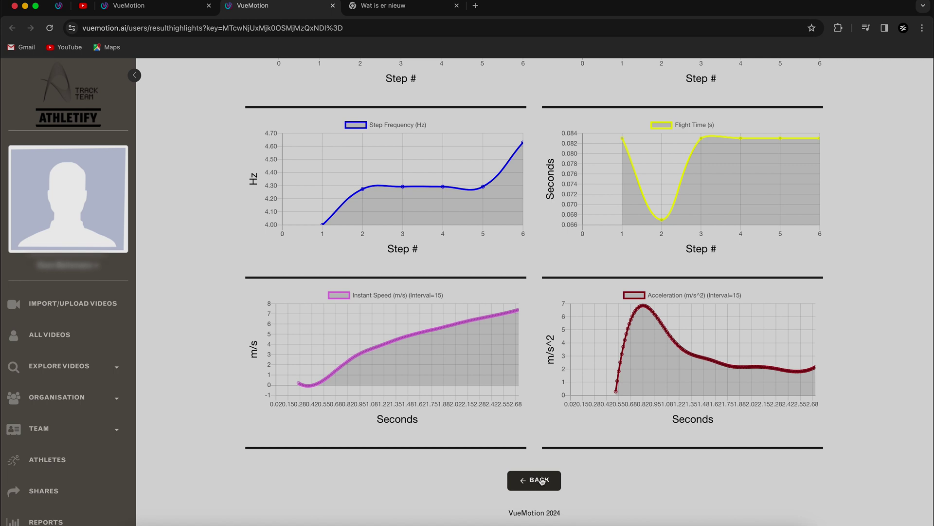
key(super+Left)
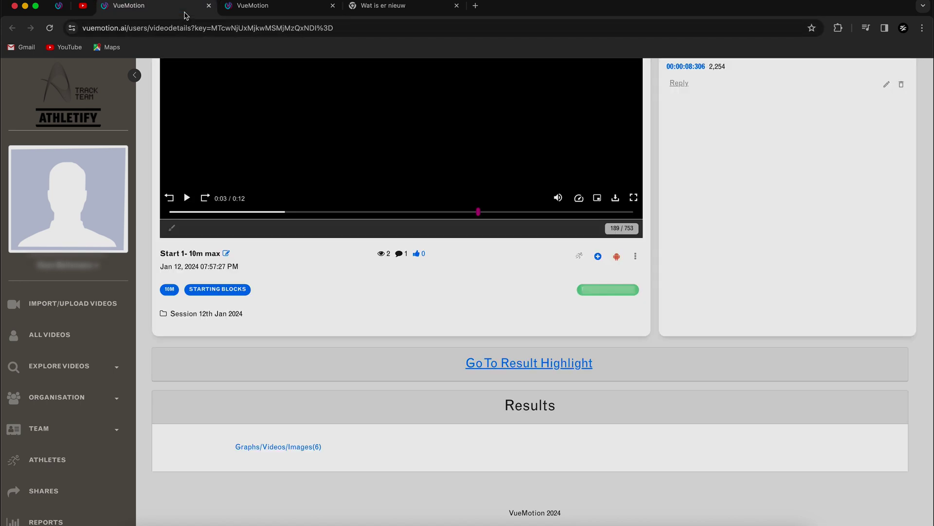
Show the run's Graphs/Videos/Images(6), watch the enhanced videos and graphs, and replay the stick-figure video
click(309, 448)
scroll(308, 450, down, 10)
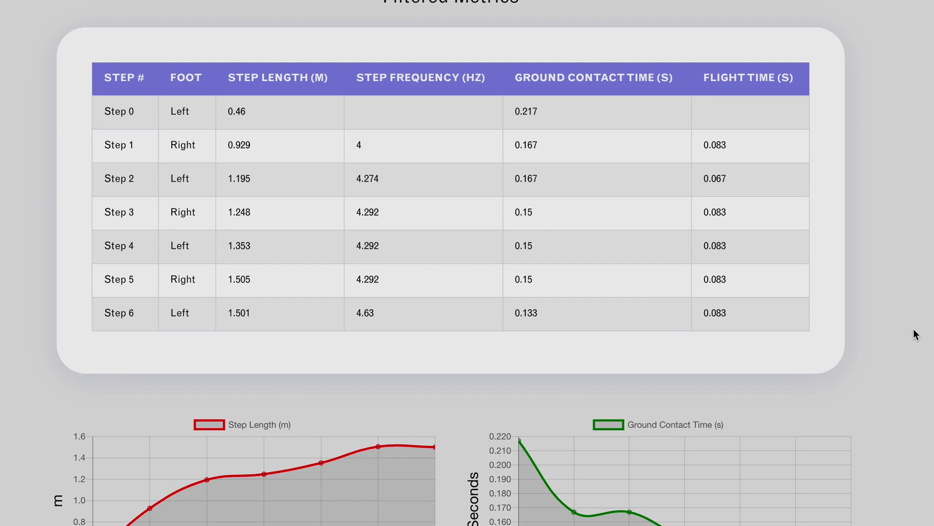
scroll(915, 334, down, 4)
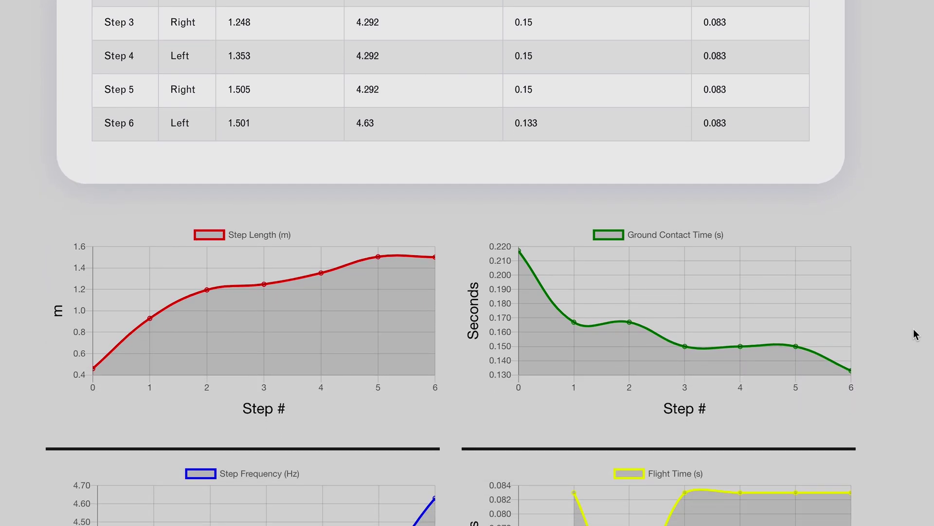
scroll(915, 334, down, 3)
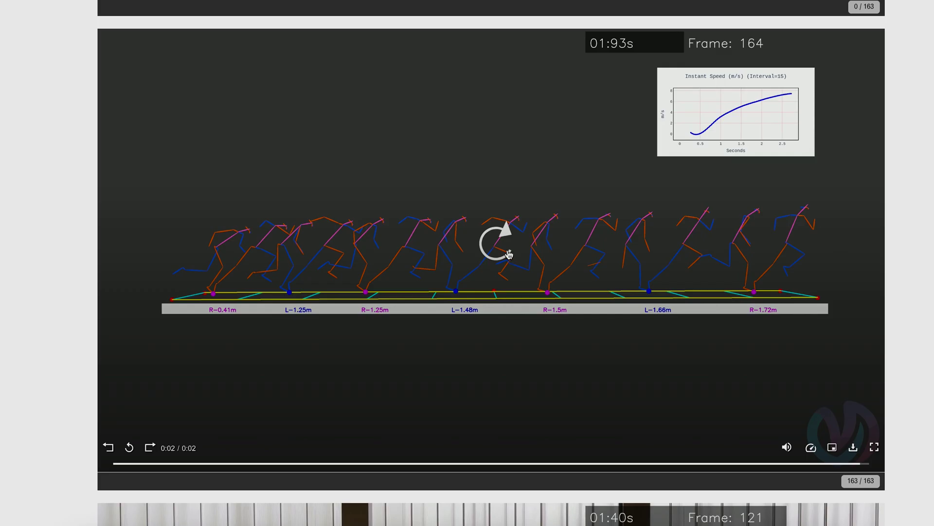
click(509, 254)
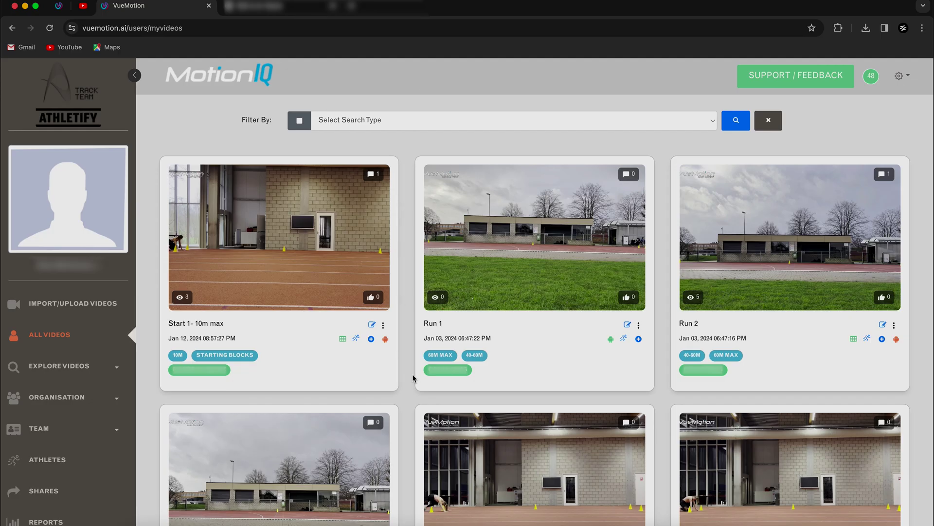
Open the My Reports list and browse its table to open an athlete report PDF
scroll(33, 521, down, 4)
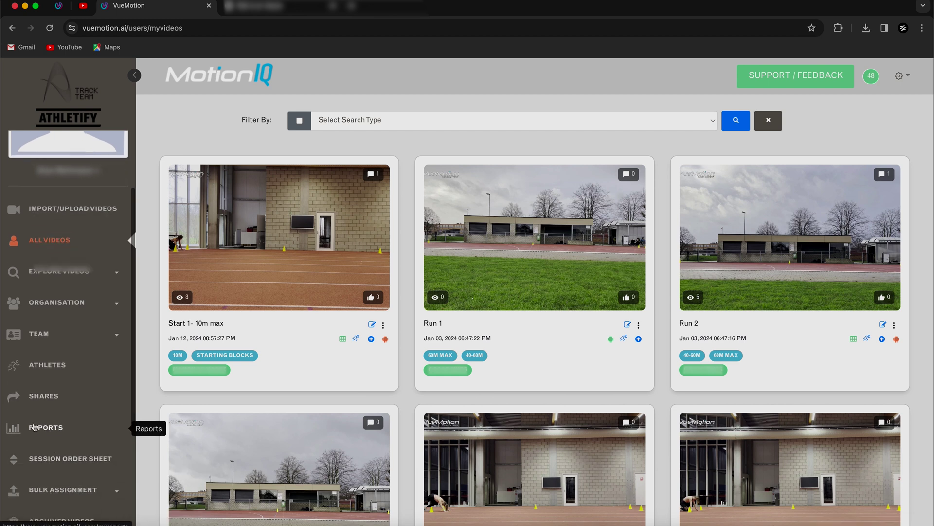
click(32, 431)
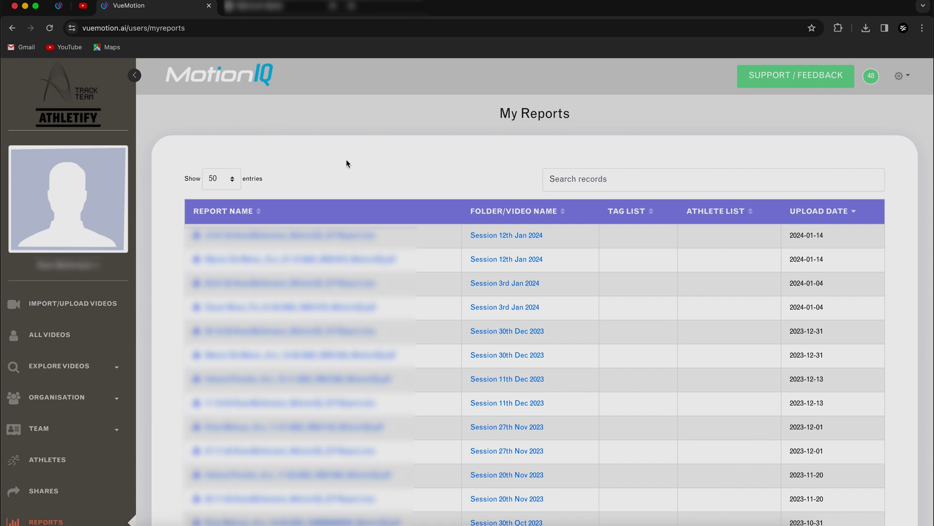
scroll(346, 159, down, 5)
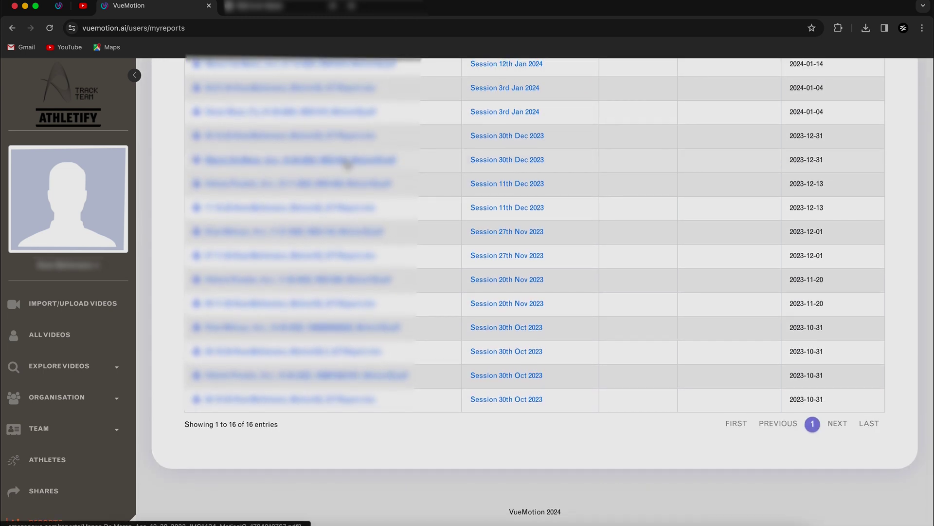
scroll(346, 161, up, 3)
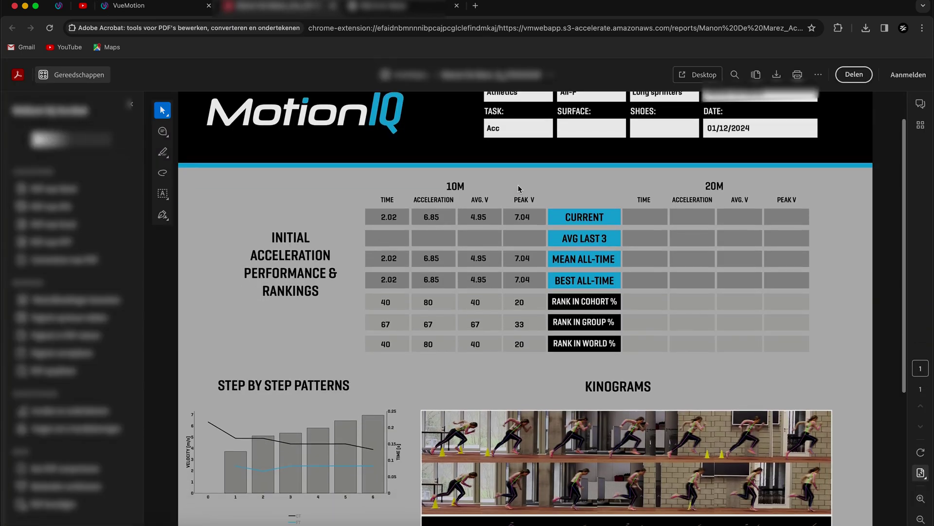
scroll(517, 185, down, 4)
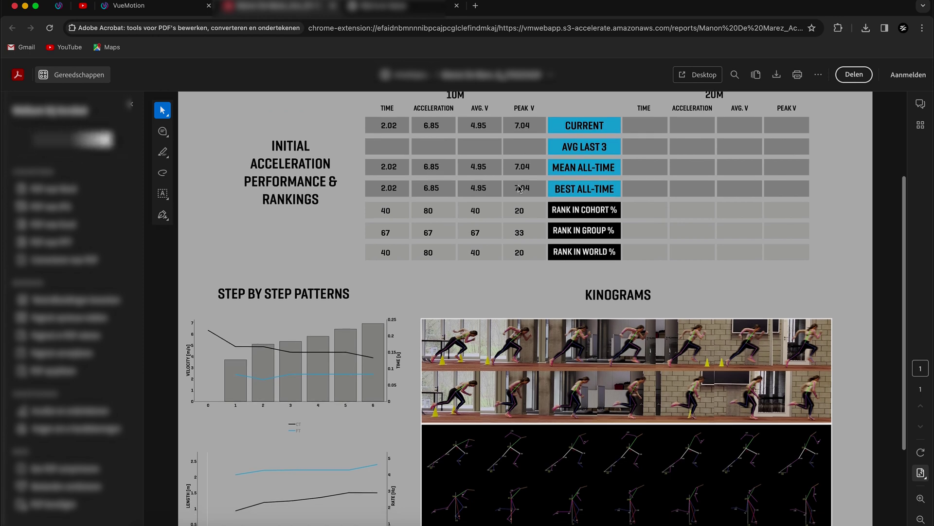